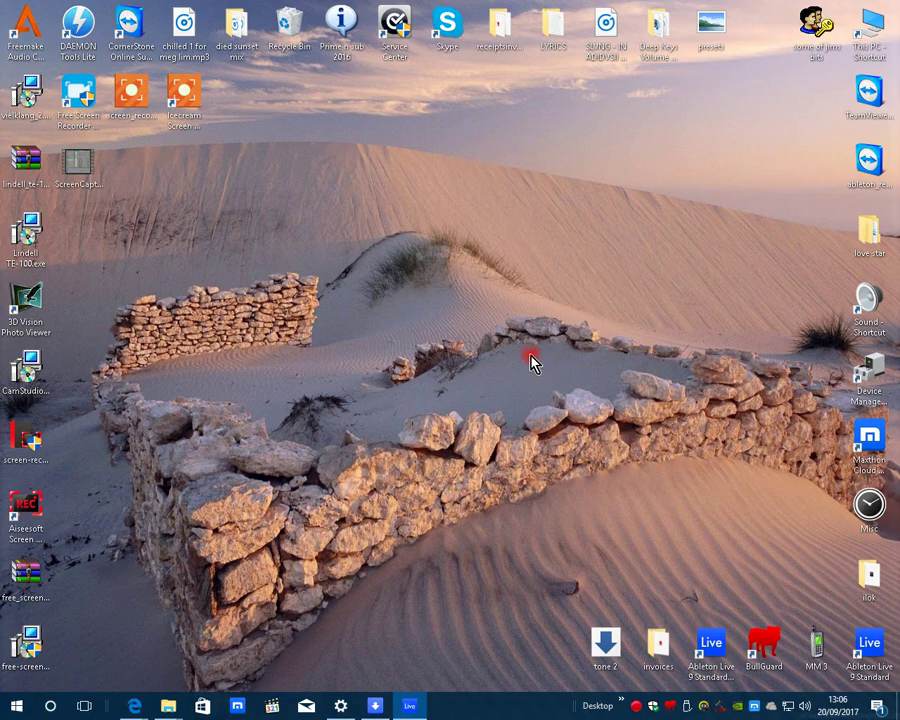
Restore the Ableton Live 9 session window from the Windows taskbar
left_click(411, 708)
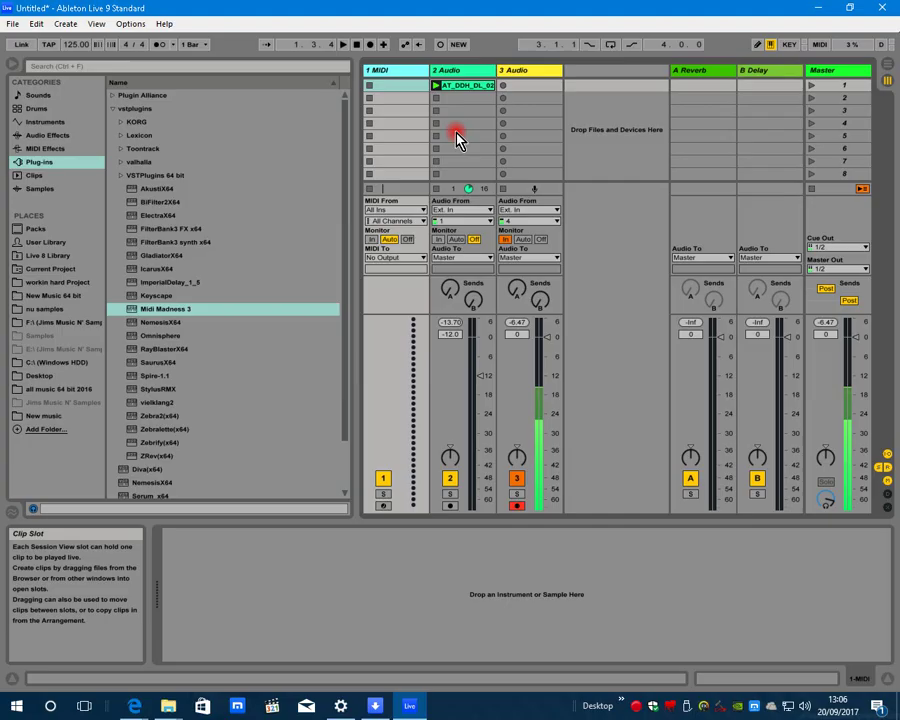
left_click(437, 86)
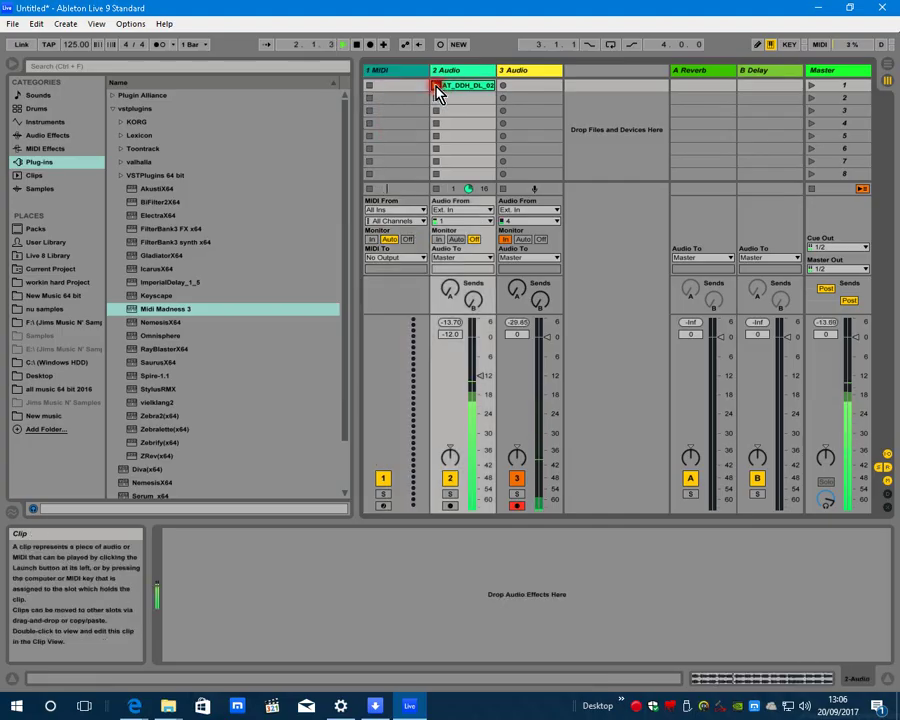
left_click(368, 45)
left_click(358, 46)
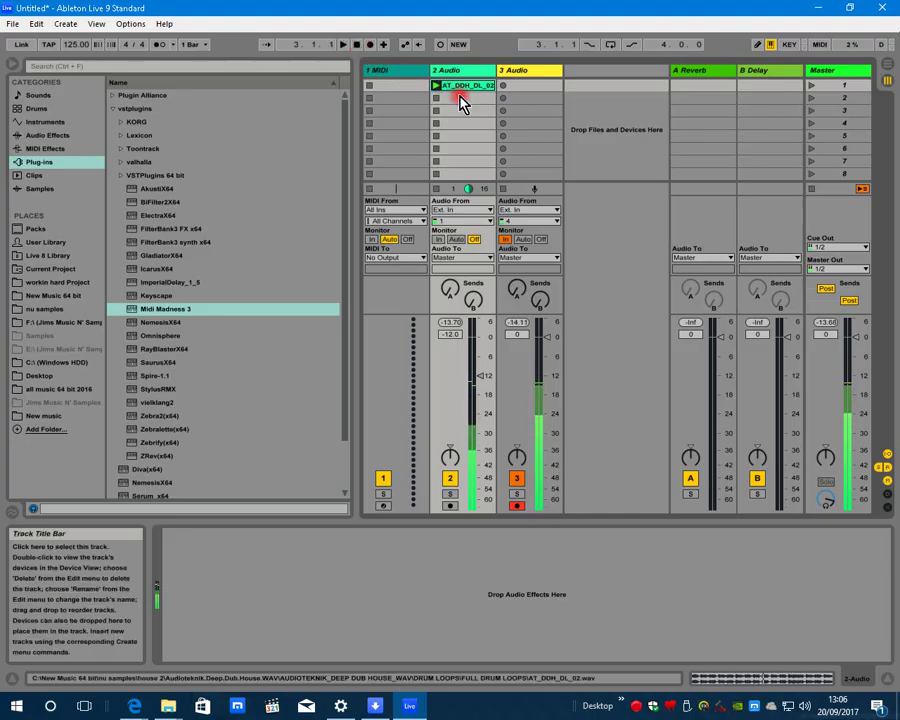
left_click(383, 105)
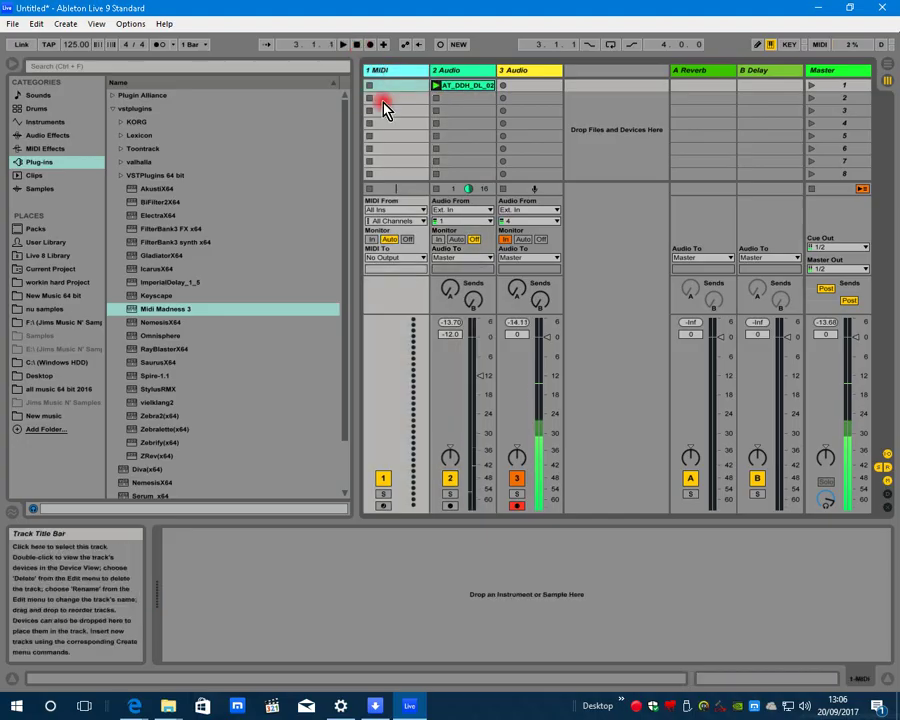
Load Midi Madness 3 onto the first MIDI track with Massive as its synth
double_click(177, 311)
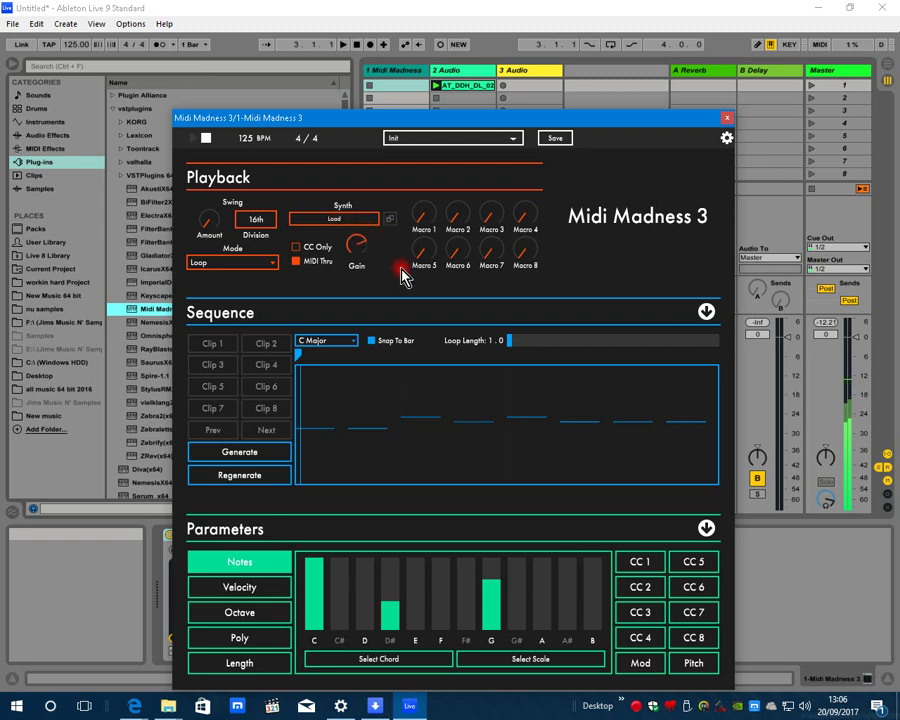
left_click(343, 229)
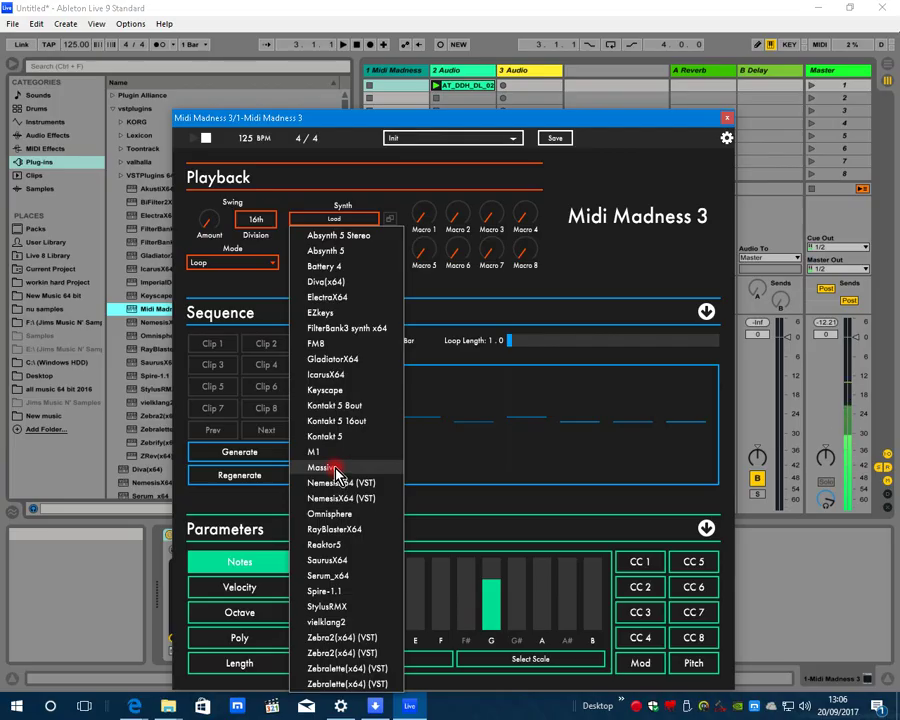
left_click(336, 470)
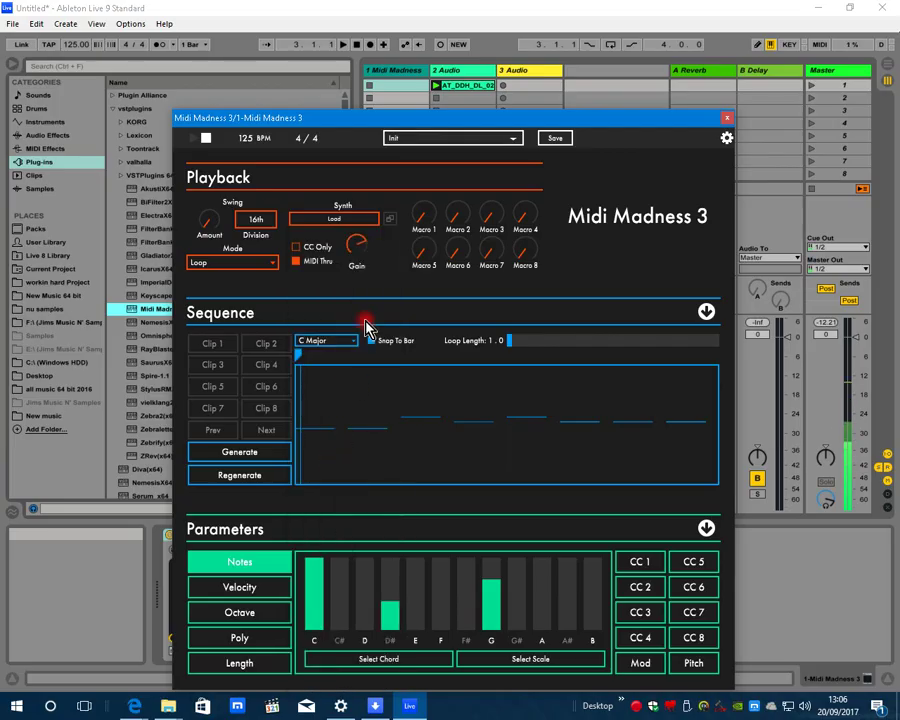
Load the PLUCK - 1 preset in Massive and hide the Massive window
left_click(392, 222)
left_click_drag(493, 235, 210, 182)
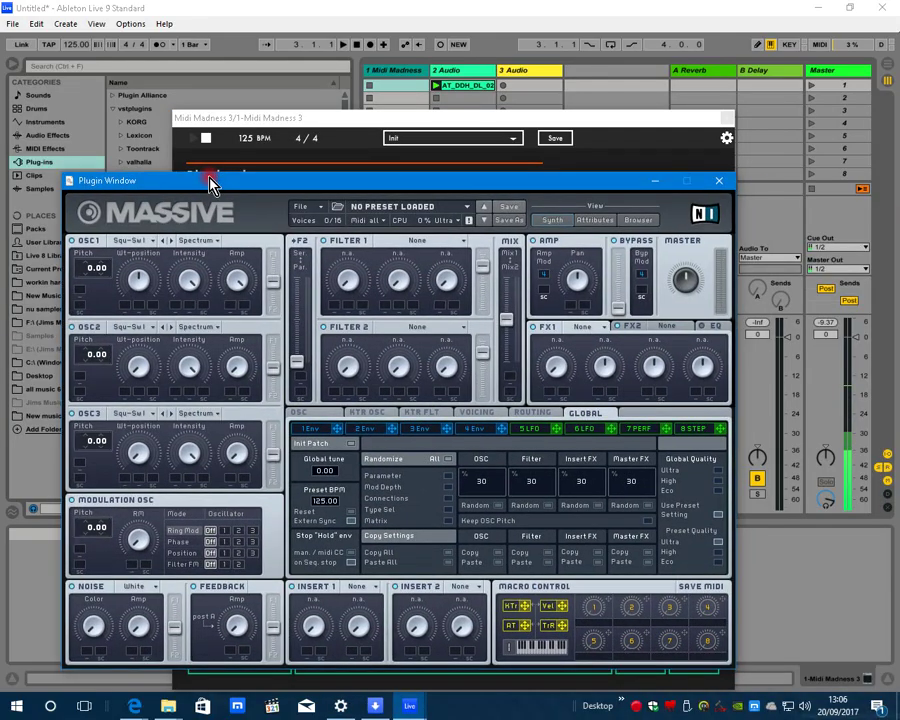
left_click(636, 220)
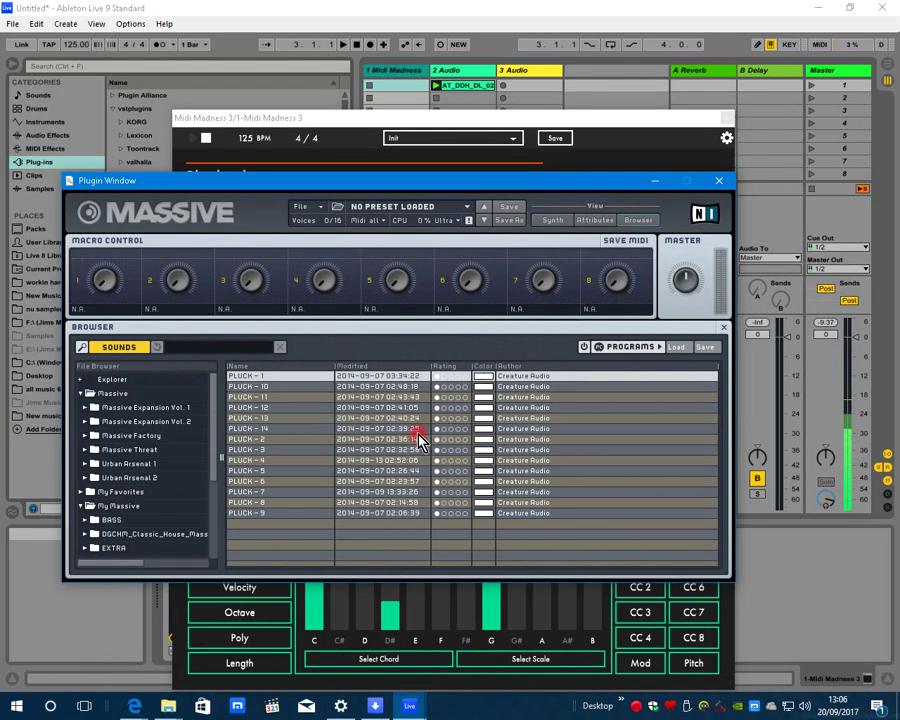
left_click(248, 378)
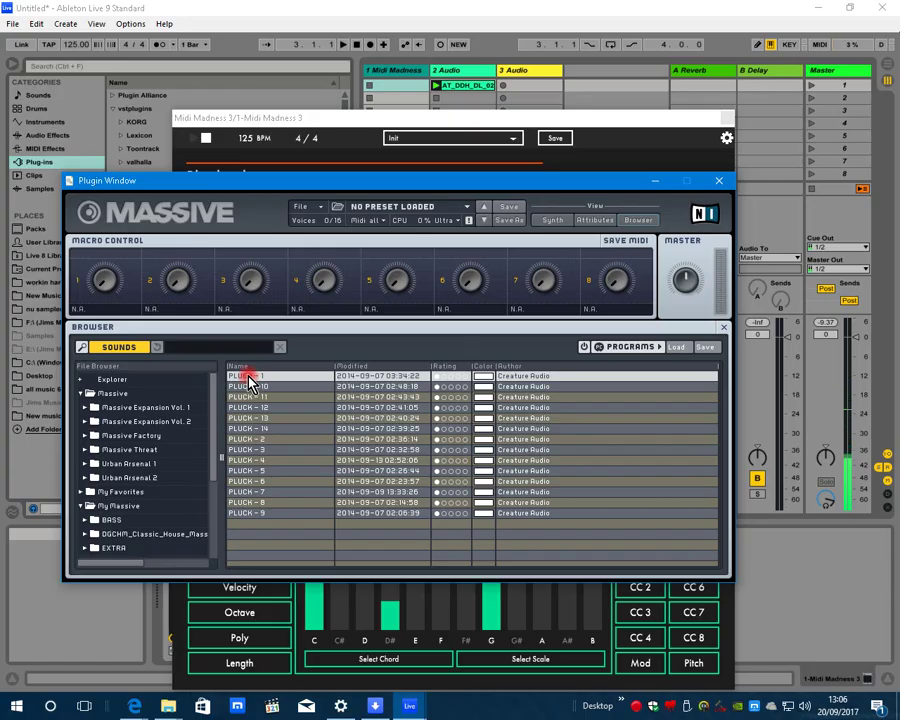
left_click(659, 184)
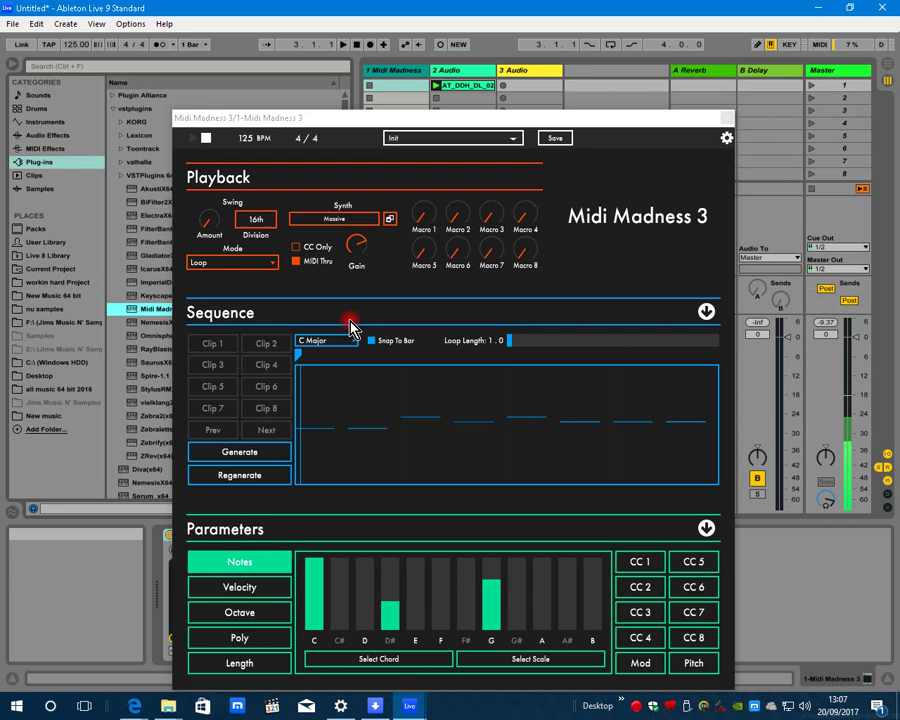
Set the Midi Madness 3 sequence key to F Minor and try a shorter loop length
left_click(336, 350)
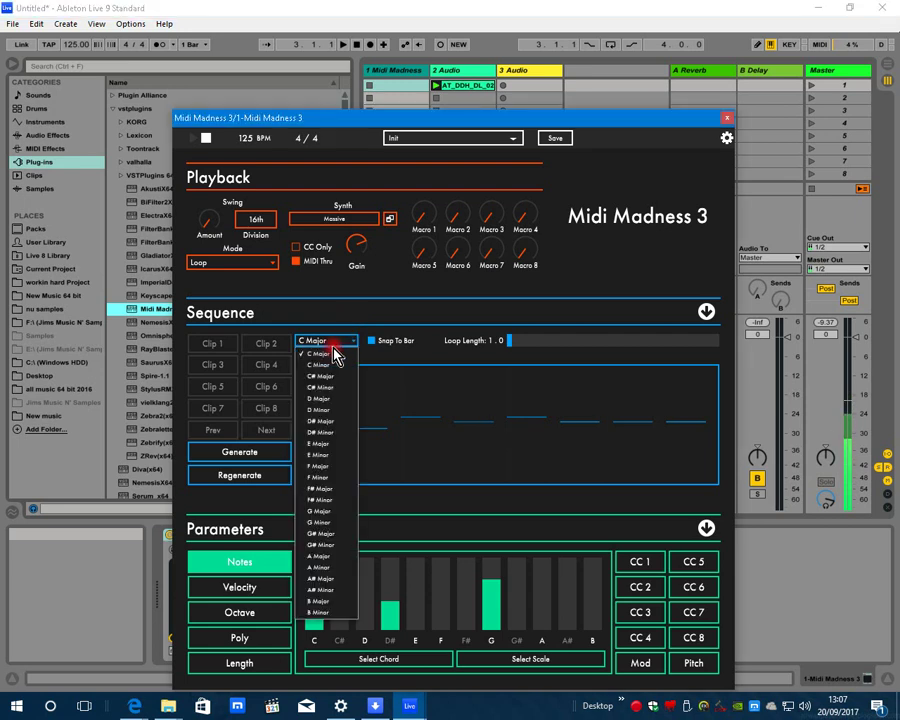
left_click(327, 485)
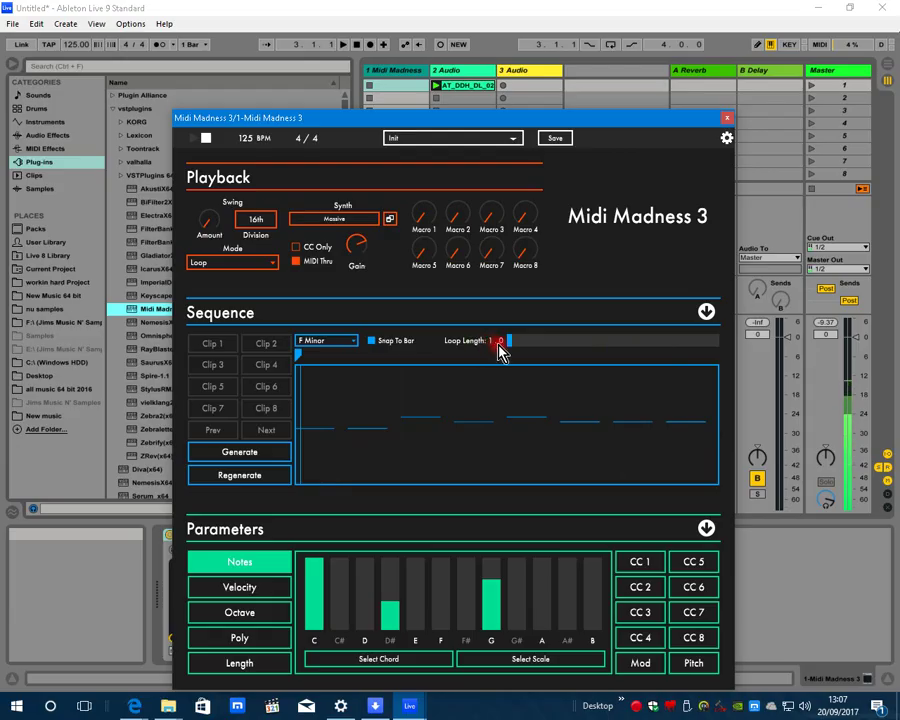
left_click_drag(500, 350, 525, 388)
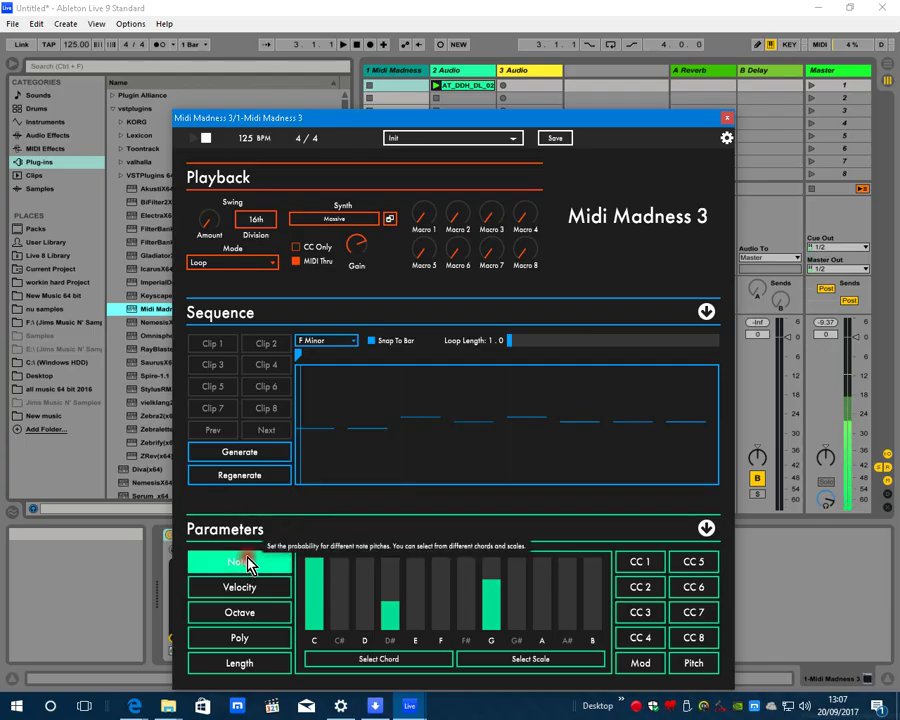
Weight note probabilities to F Natural Minor and display the Velocity curve
left_click_drag(362, 120, 356, 52)
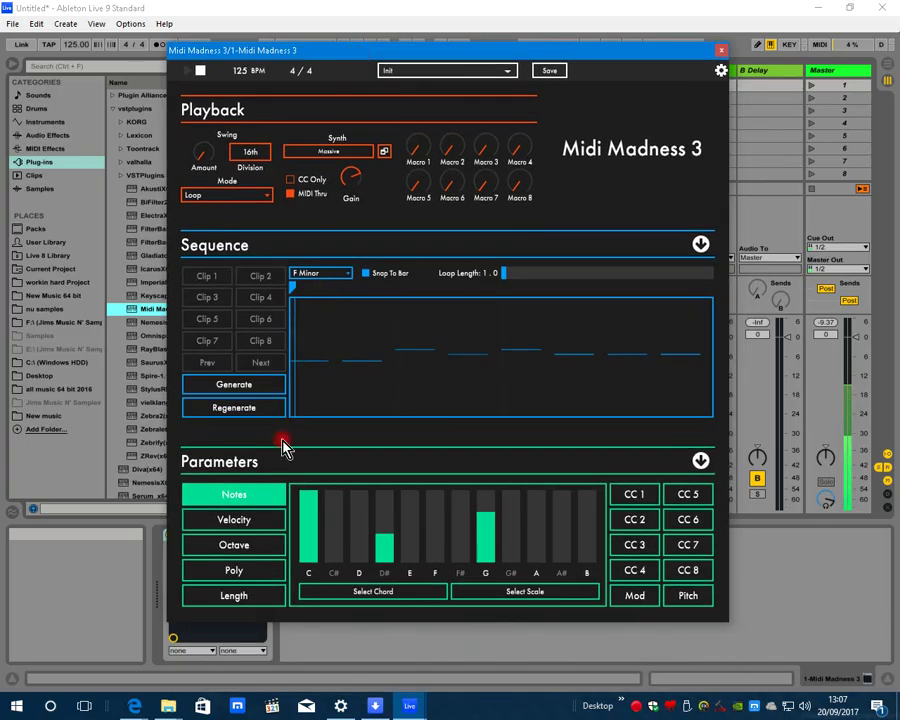
left_click(240, 497)
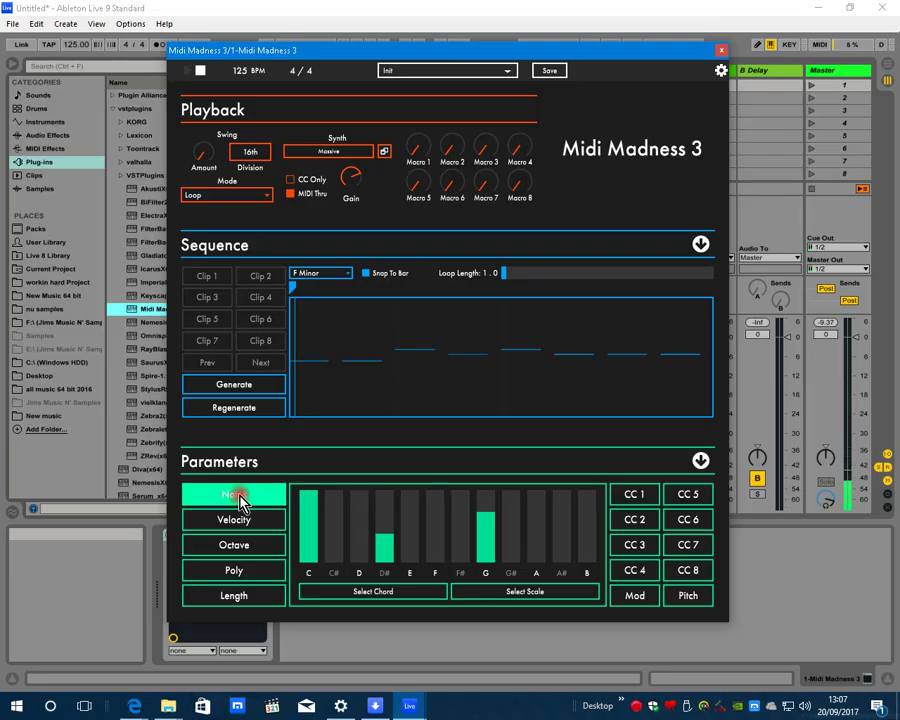
left_click(382, 591)
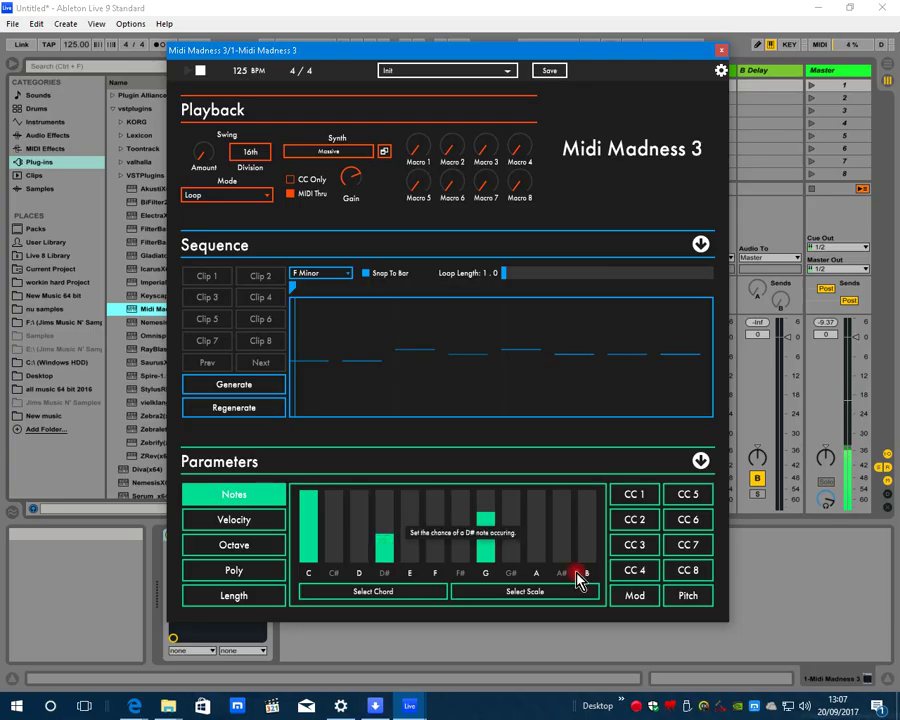
left_click(528, 591)
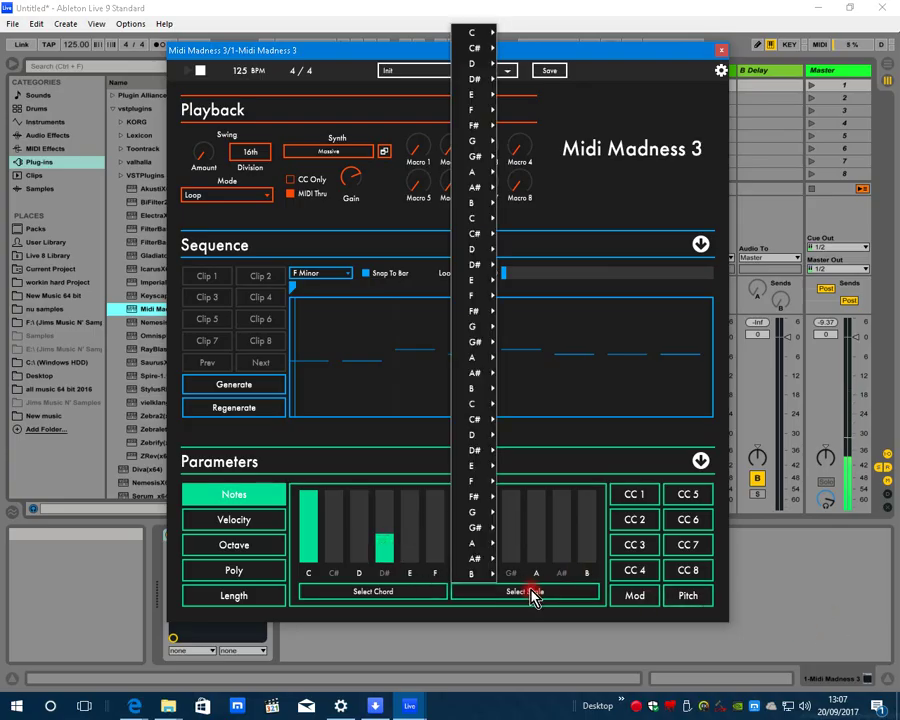
mouse_move(482, 298)
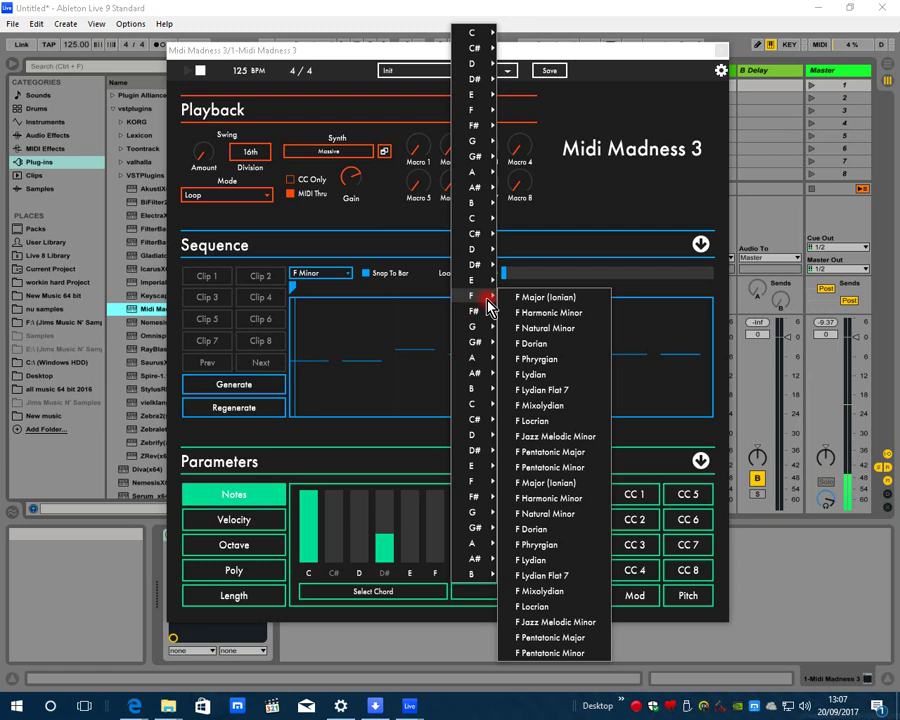
left_click(538, 327)
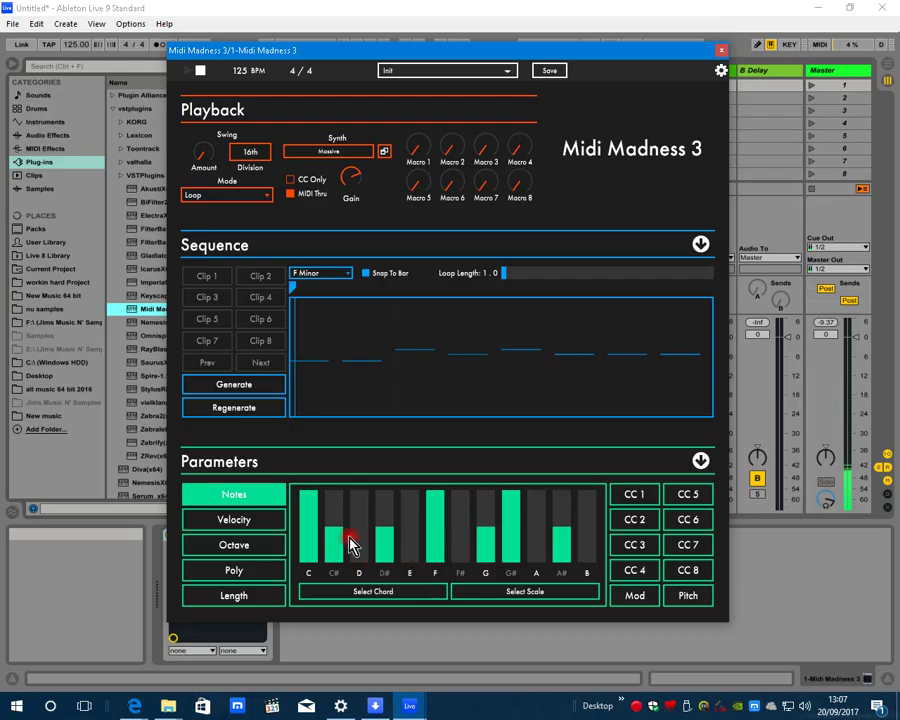
left_click(269, 525)
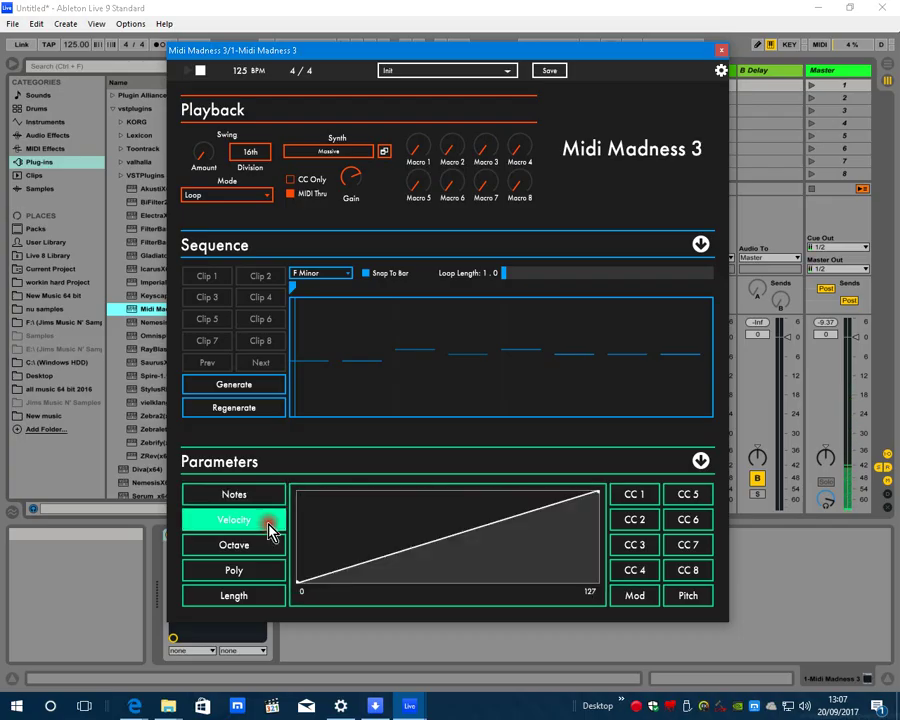
Load the Full Chance preset onto the velocity curve for a flat maximum line
right_click(442, 518)
mouse_move(480, 518)
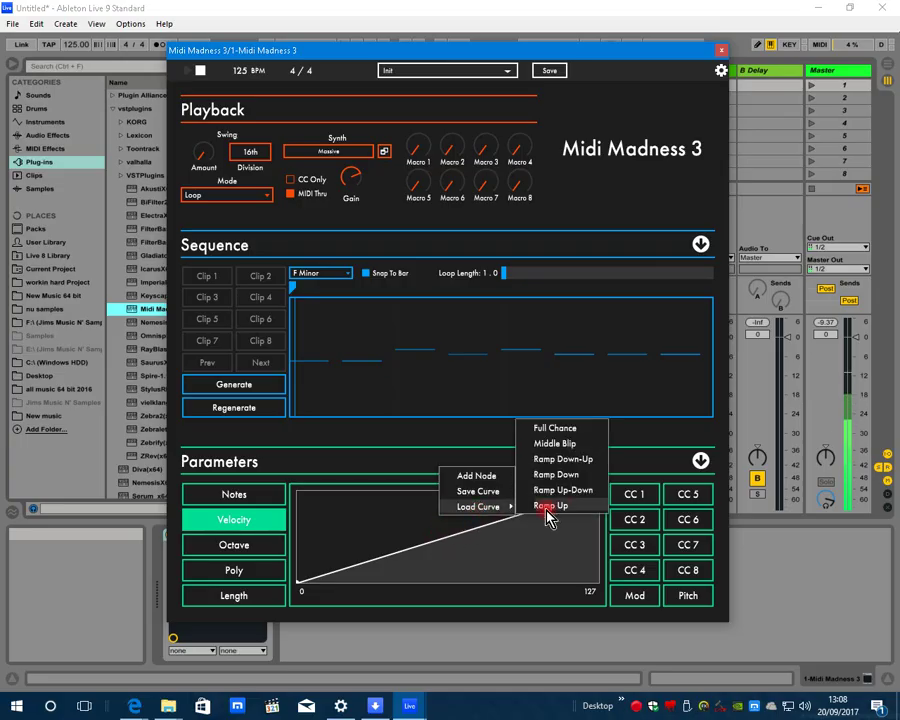
left_click(566, 429)
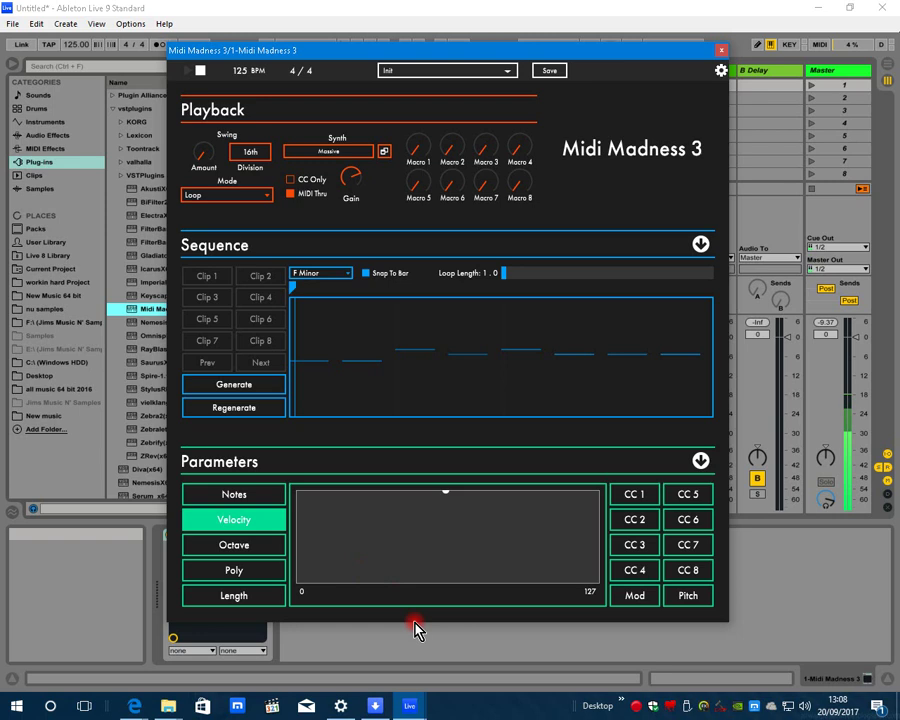
Raise Poly bar 3 so three-note chords dominate, then show the Length probabilities
left_click(243, 552)
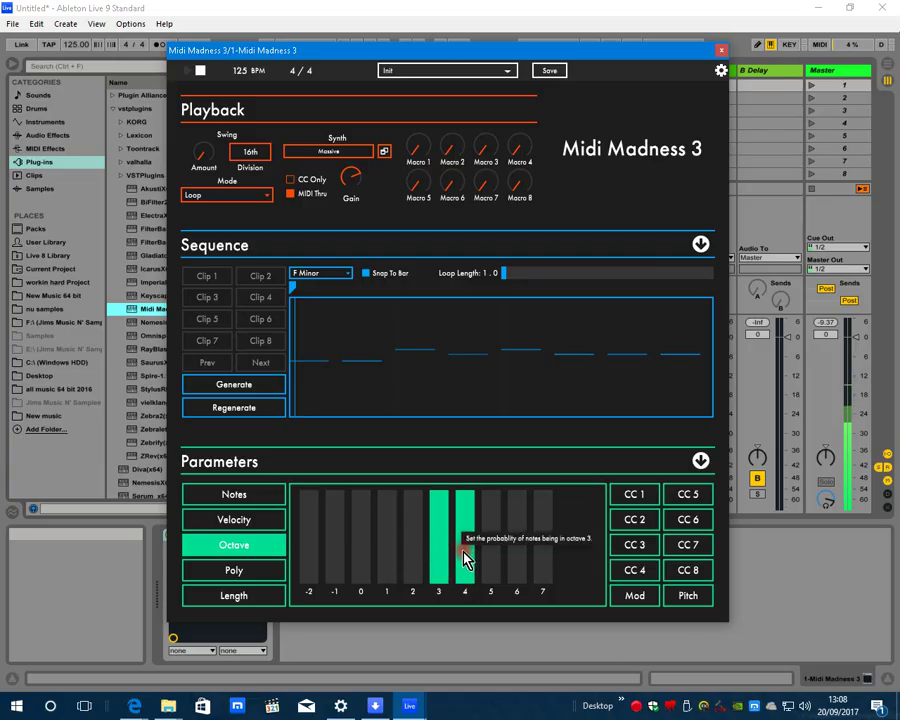
left_click(259, 571)
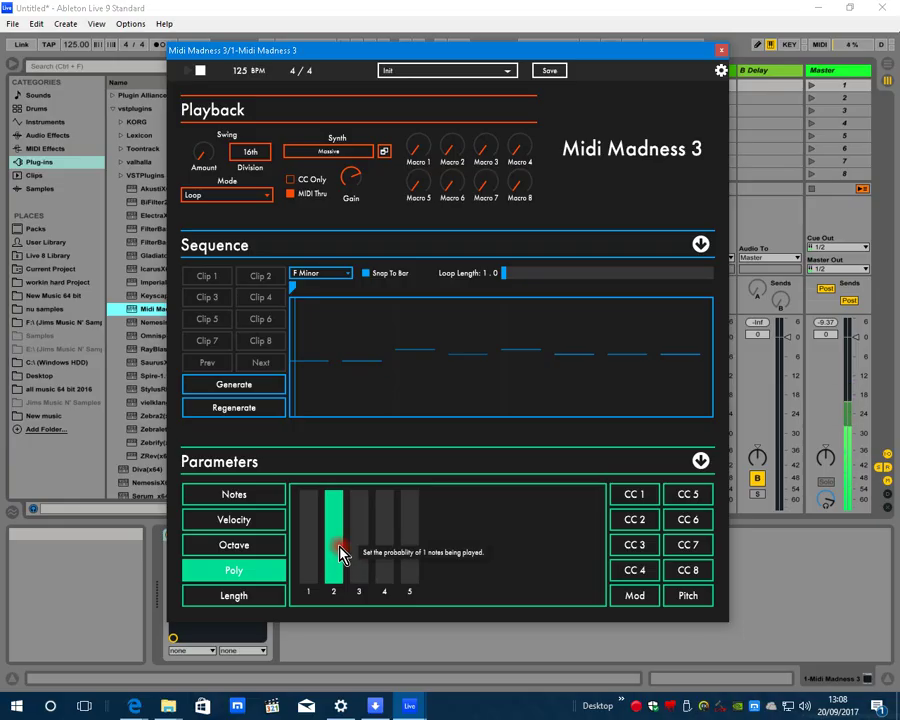
left_click_drag(343, 538, 361, 445)
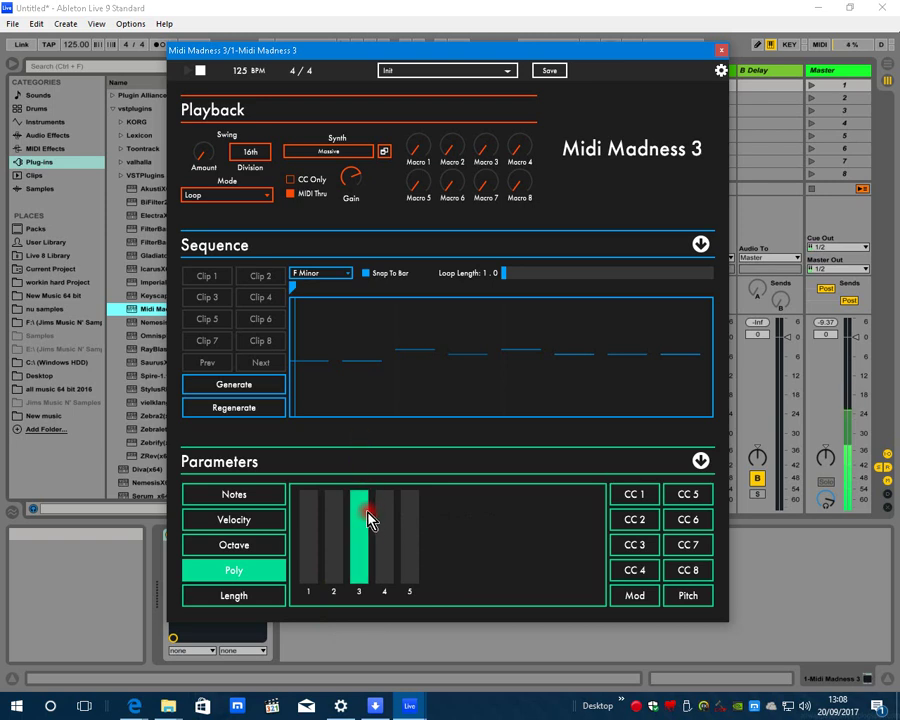
left_click(255, 597)
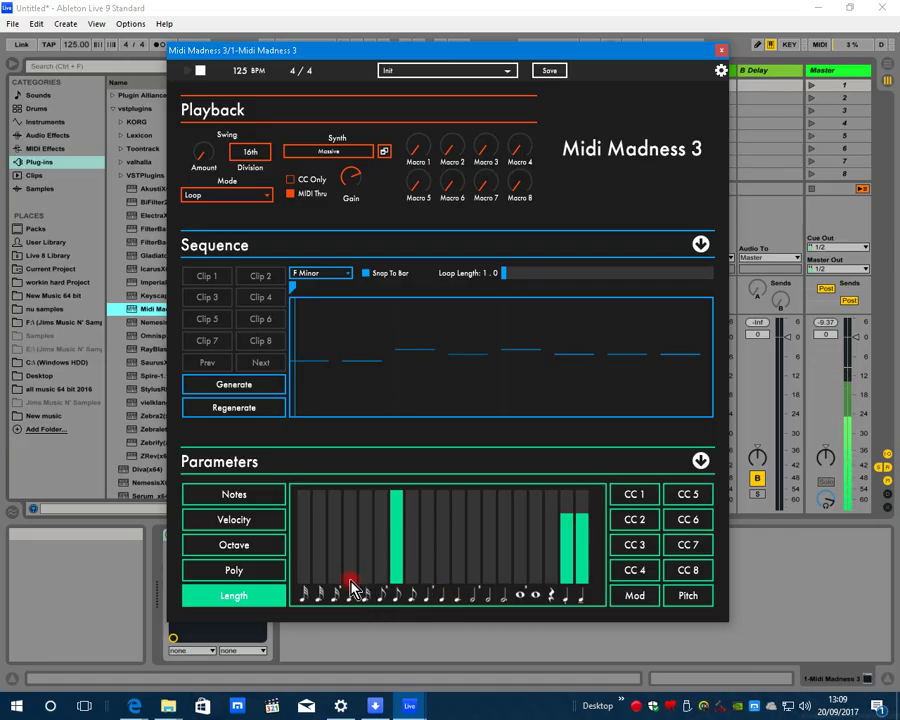
Set Length weights: bar 4 full, bar 7 half, bar 10 a third, plus a small rest chance
left_click_drag(352, 578, 349, 470)
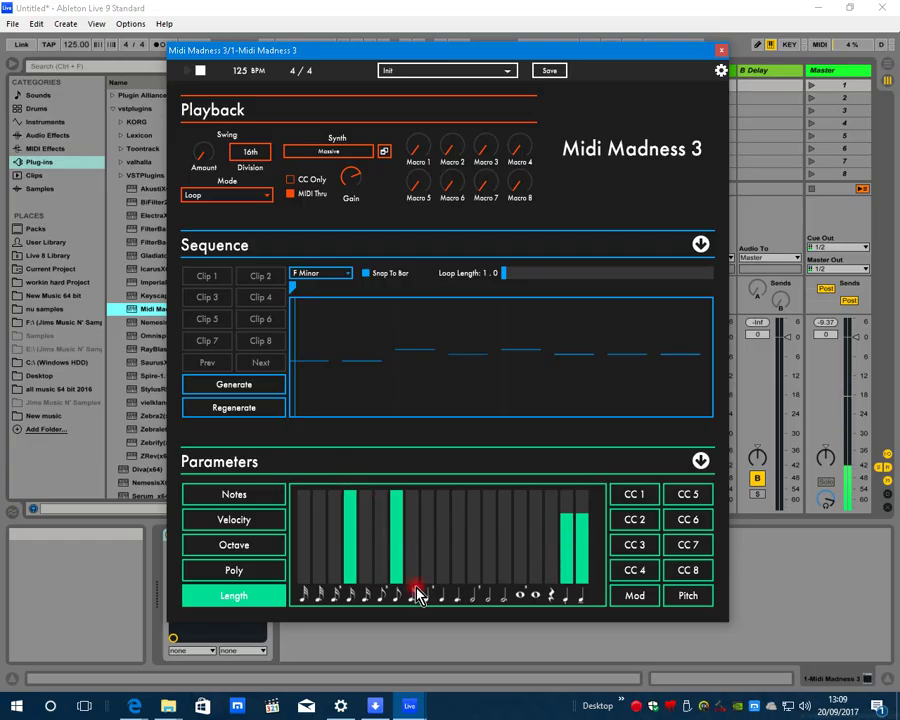
left_click_drag(396, 508, 392, 532)
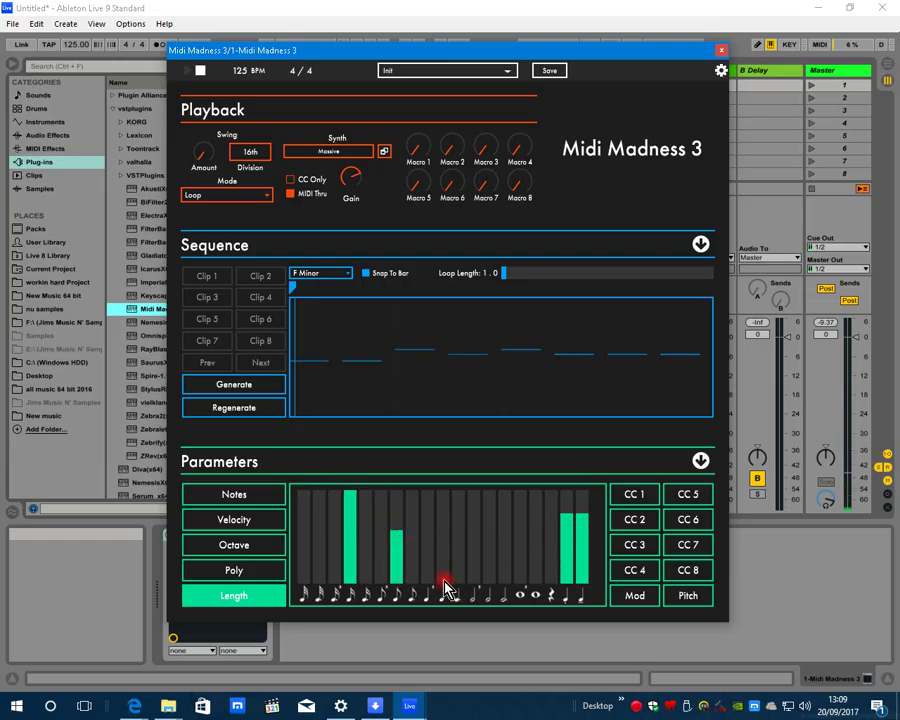
left_click_drag(446, 565, 476, 588)
left_click(554, 596)
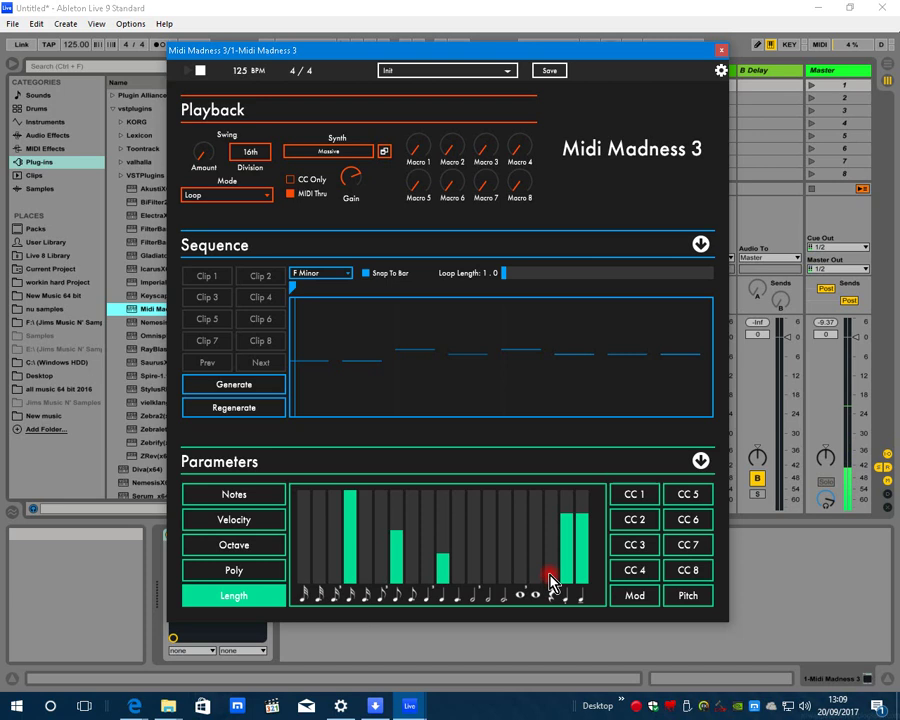
left_click(555, 562)
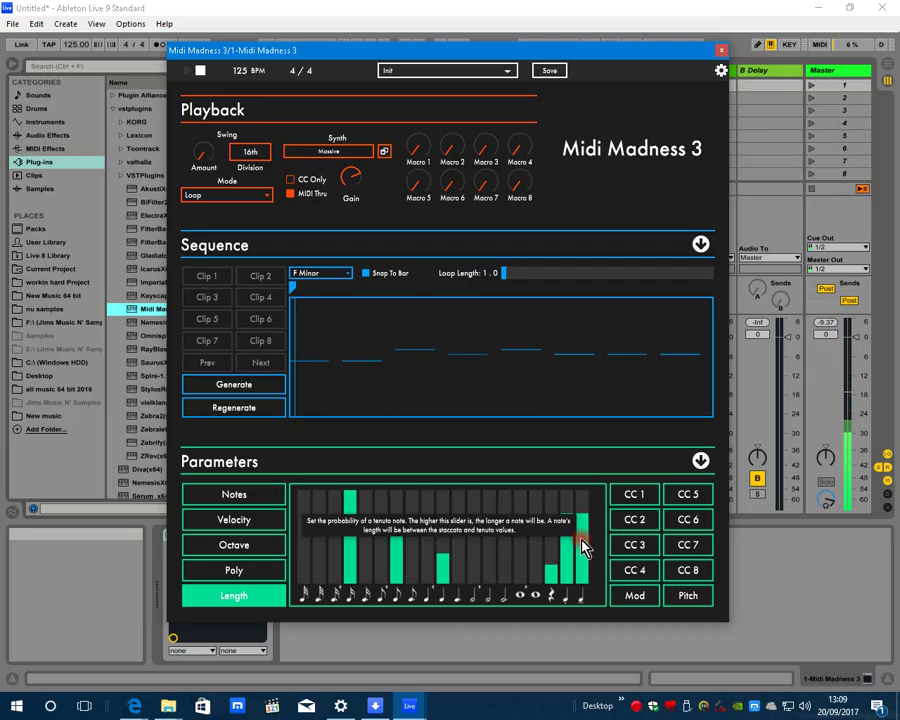
Try various staccato and tenuto slider levels, finally leaving both near zero
left_click_drag(581, 548, 573, 593)
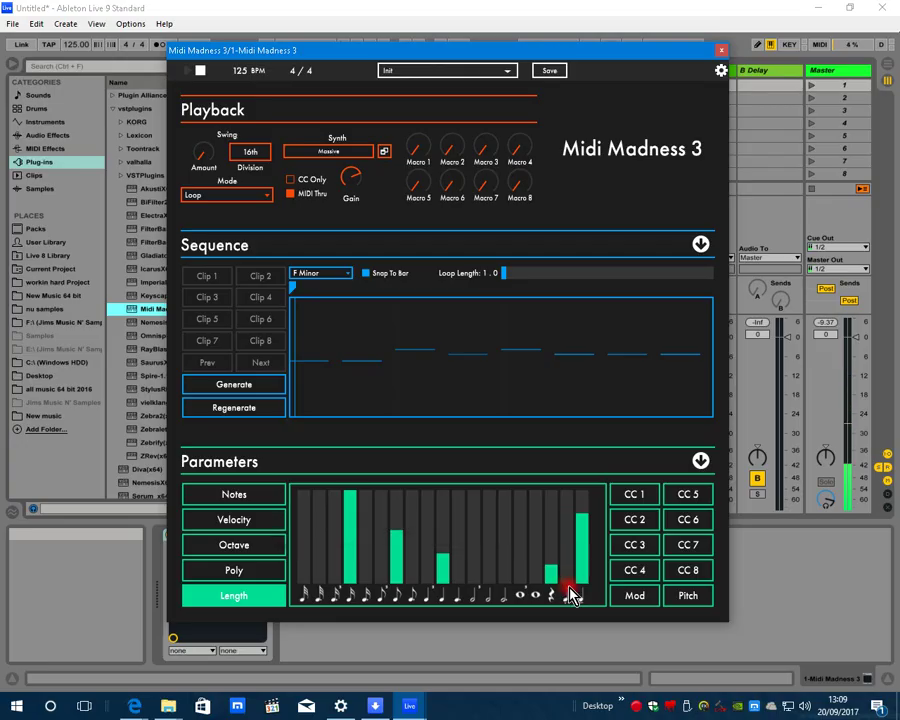
left_click_drag(585, 537, 581, 490)
left_click_drag(566, 560, 565, 458)
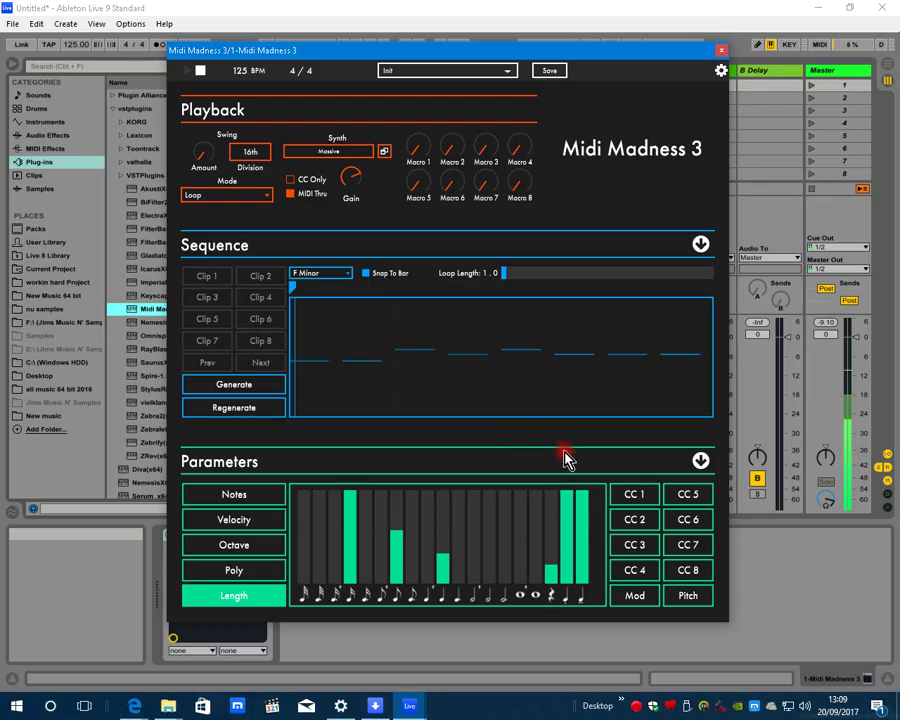
left_click_drag(567, 533, 583, 590)
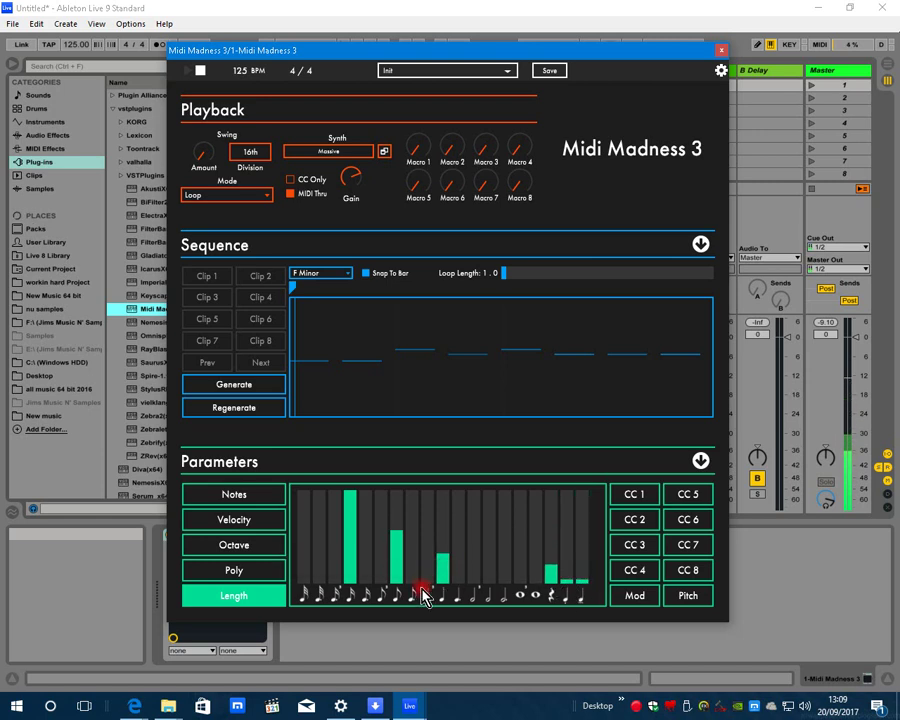
Raise the rest, staccato and tenuto weights and generate a new pattern
left_click_drag(571, 585, 540, 460)
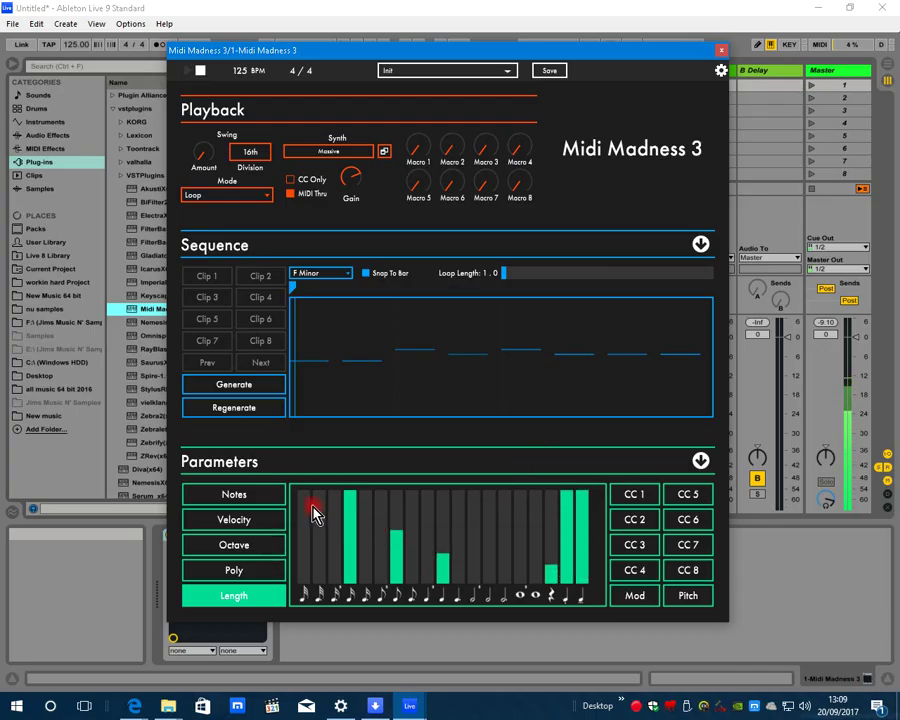
left_click(240, 386)
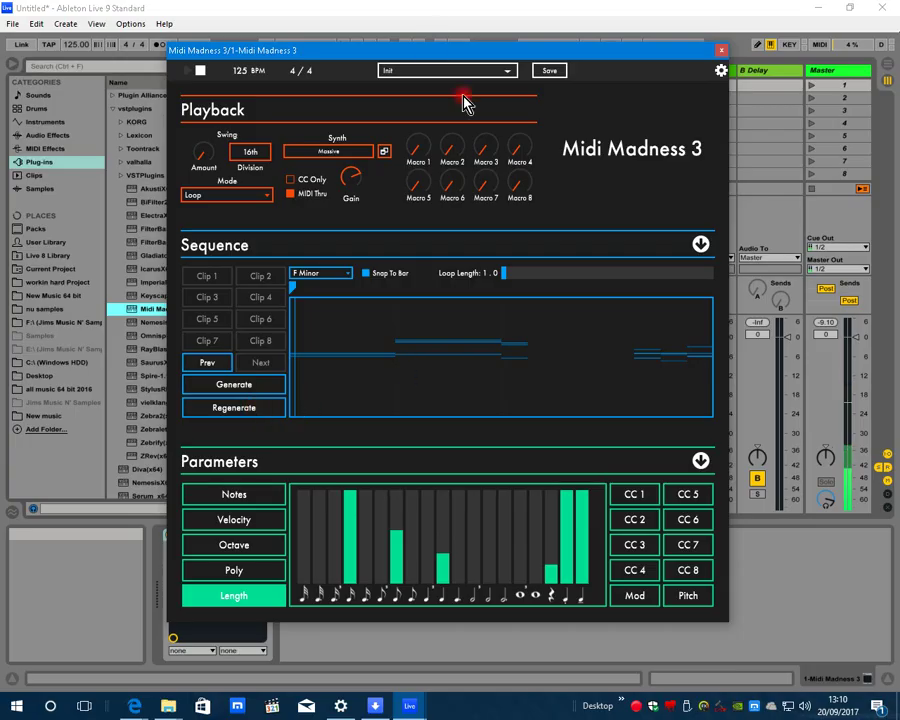
left_click_drag(386, 50, 408, 132)
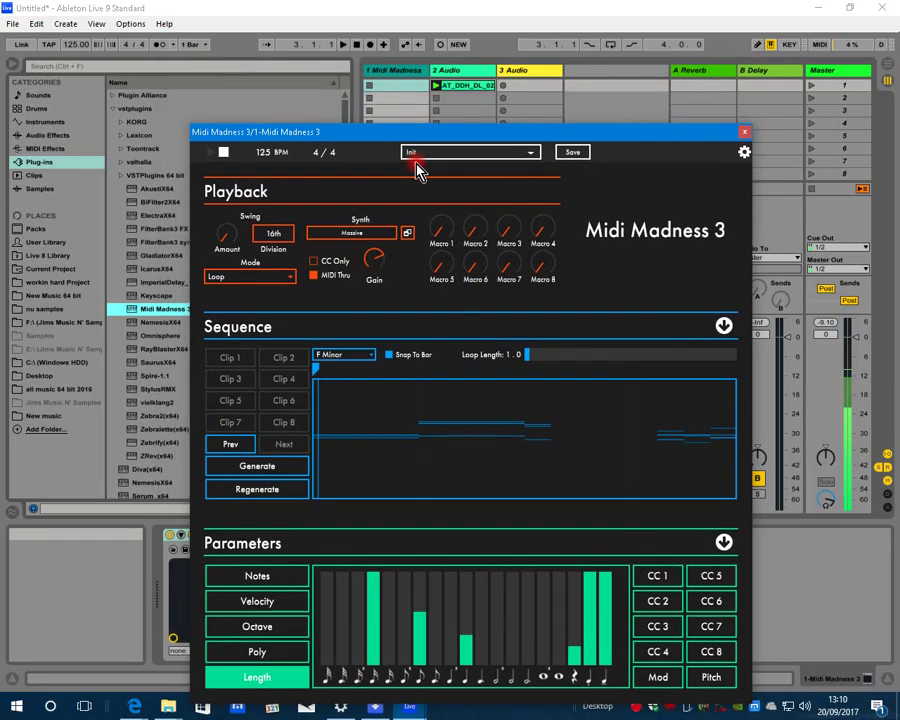
Reopen Midi Madness 3 from track 1, generate another F Minor pattern, and stop playback
left_click(436, 88)
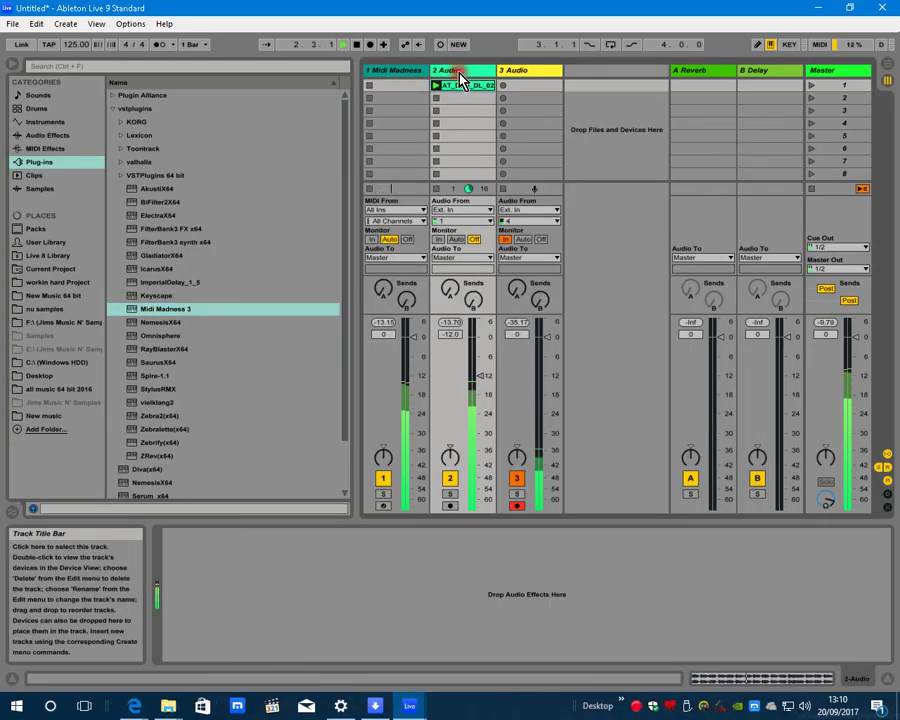
left_click(405, 72)
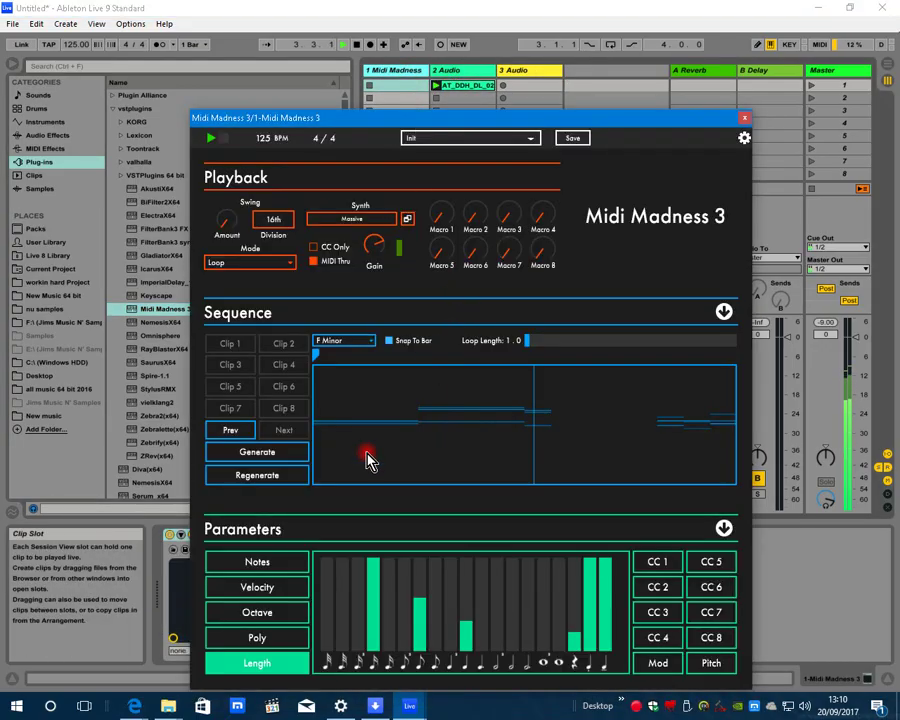
left_click(281, 462)
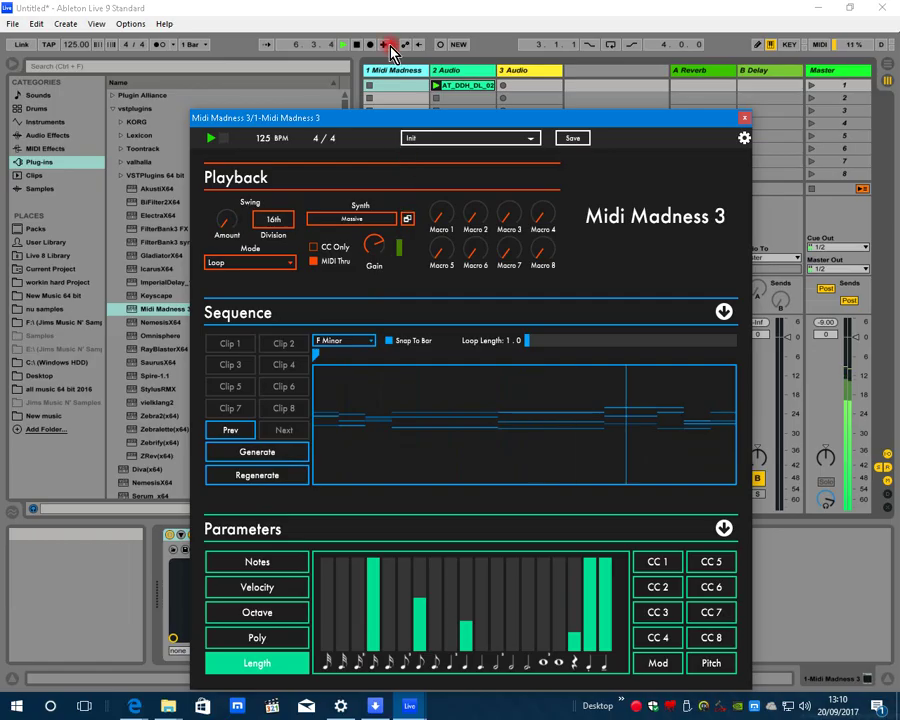
left_click(356, 44)
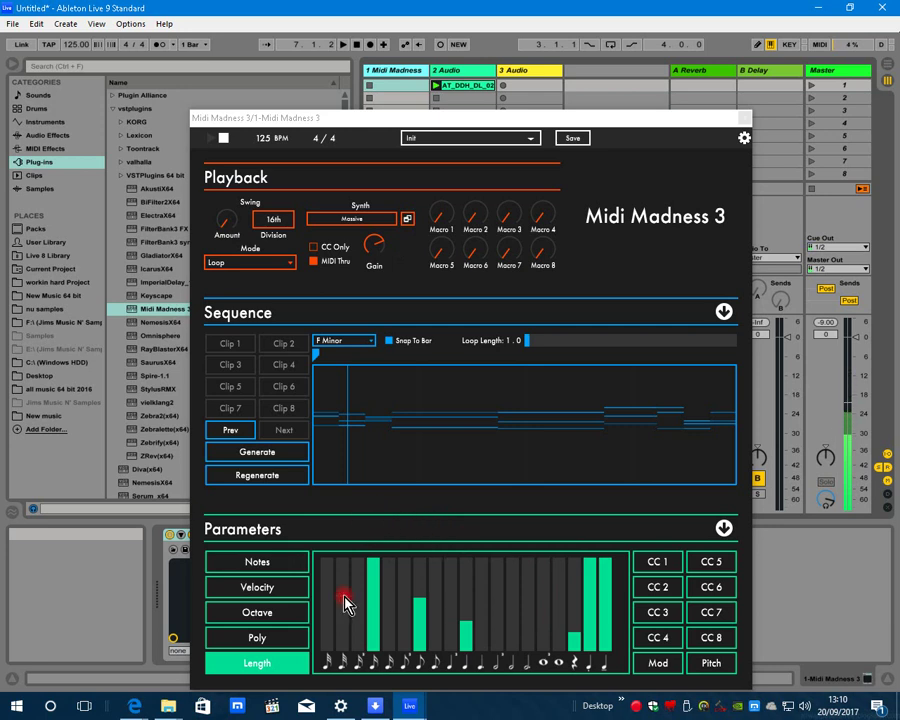
Set the polyphony weights to full single notes and empty three-note chords, then generate a pattern
left_click(260, 637)
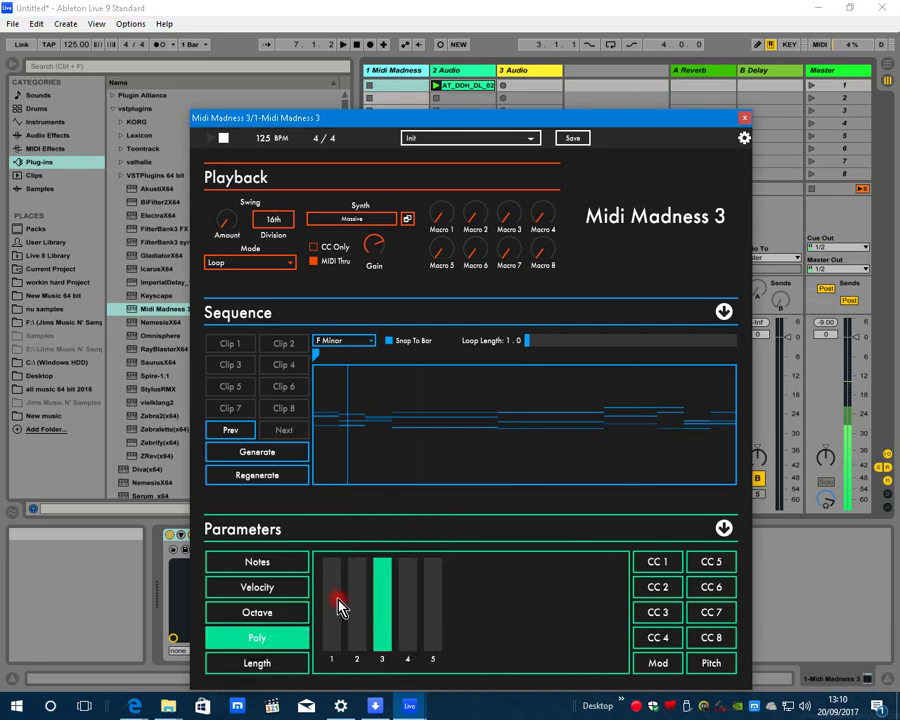
left_click_drag(339, 605, 331, 530)
left_click_drag(386, 589, 402, 659)
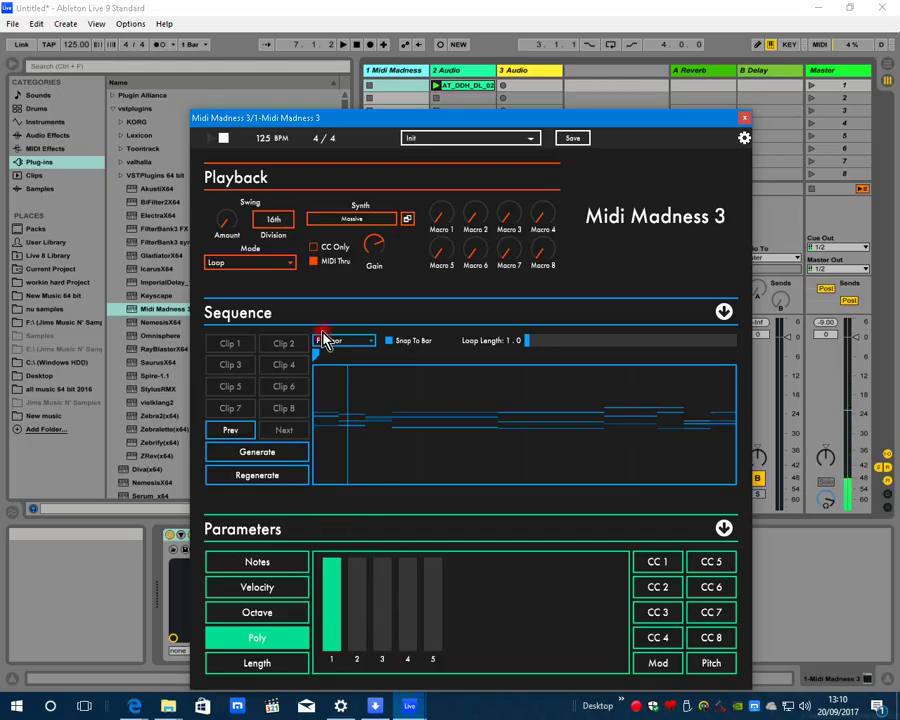
left_click(275, 455)
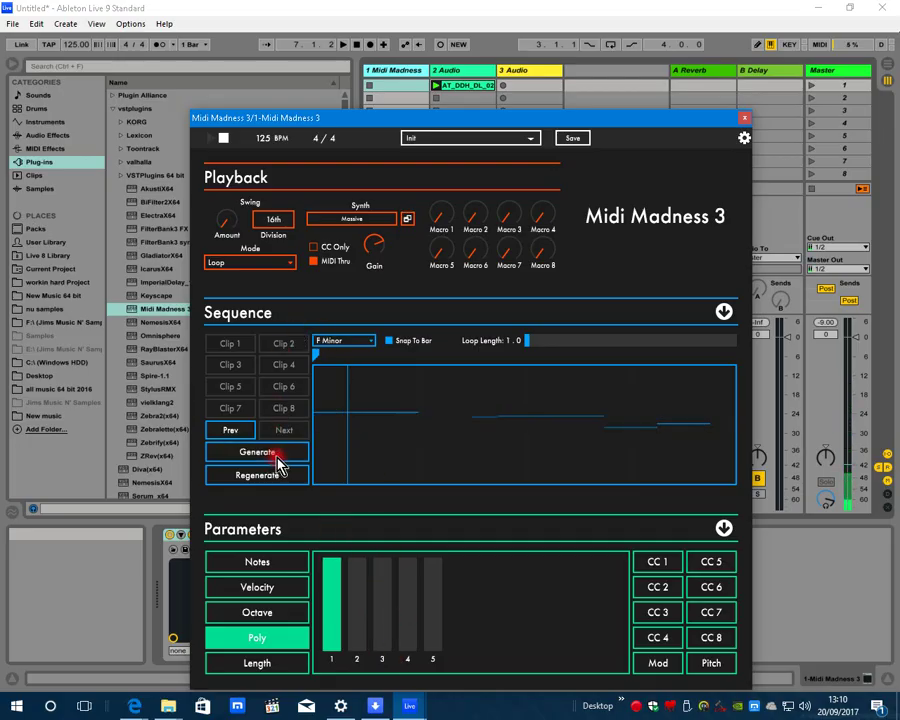
Launch track 2's audio clip, generate two new melodies against it, then stop playback
left_click(437, 88)
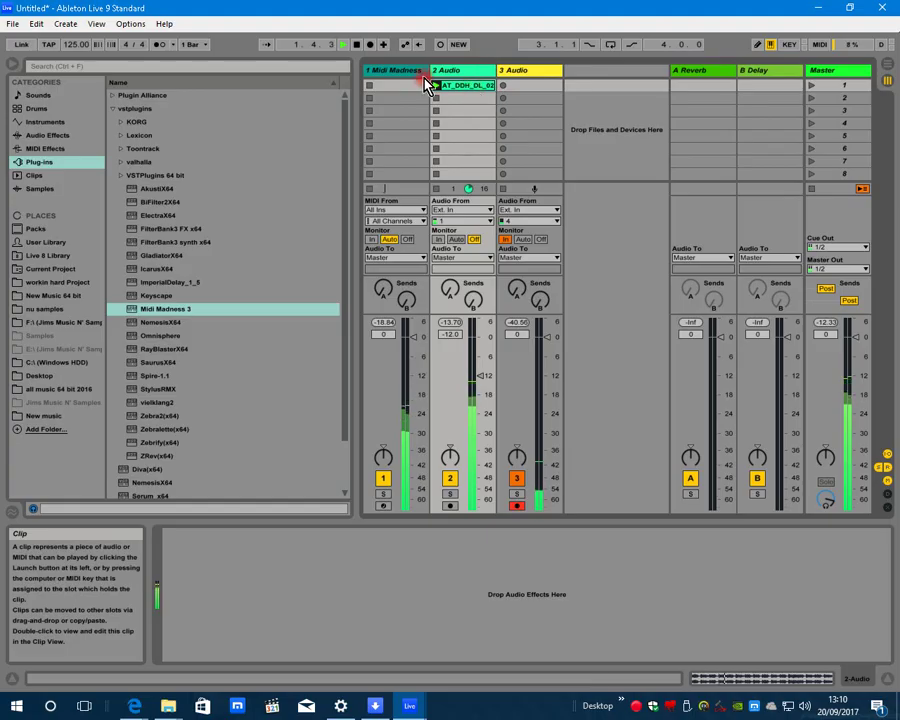
left_click(412, 74)
left_click(289, 456)
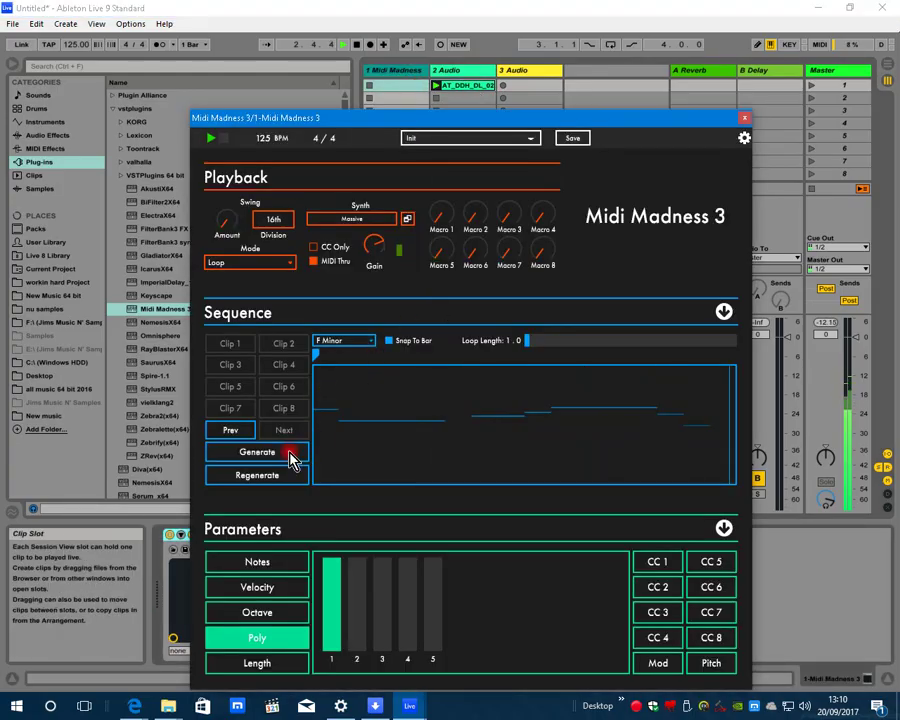
left_click(289, 456)
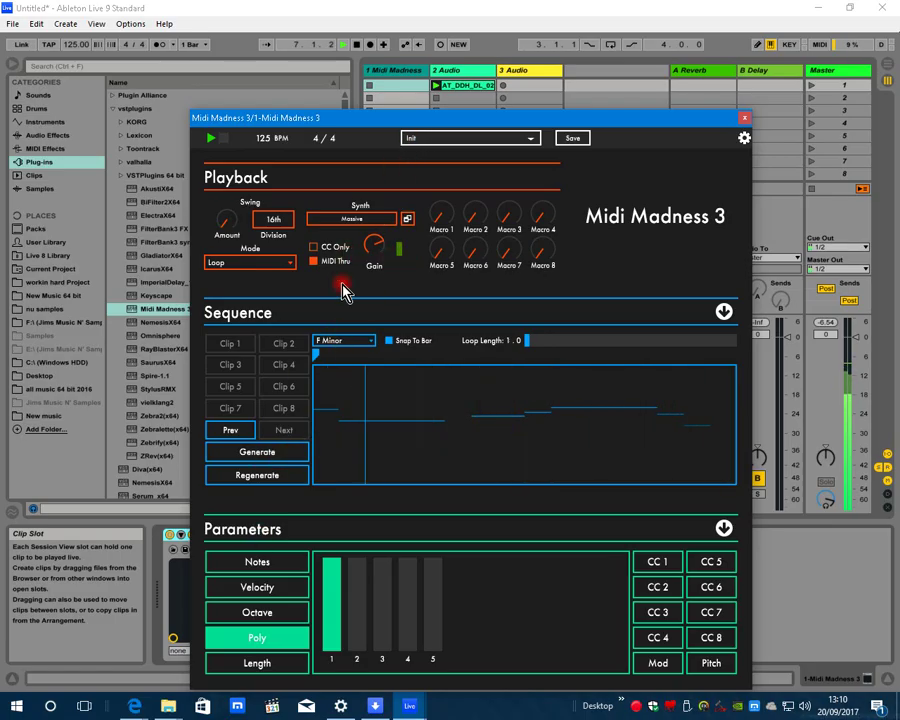
left_click(355, 44)
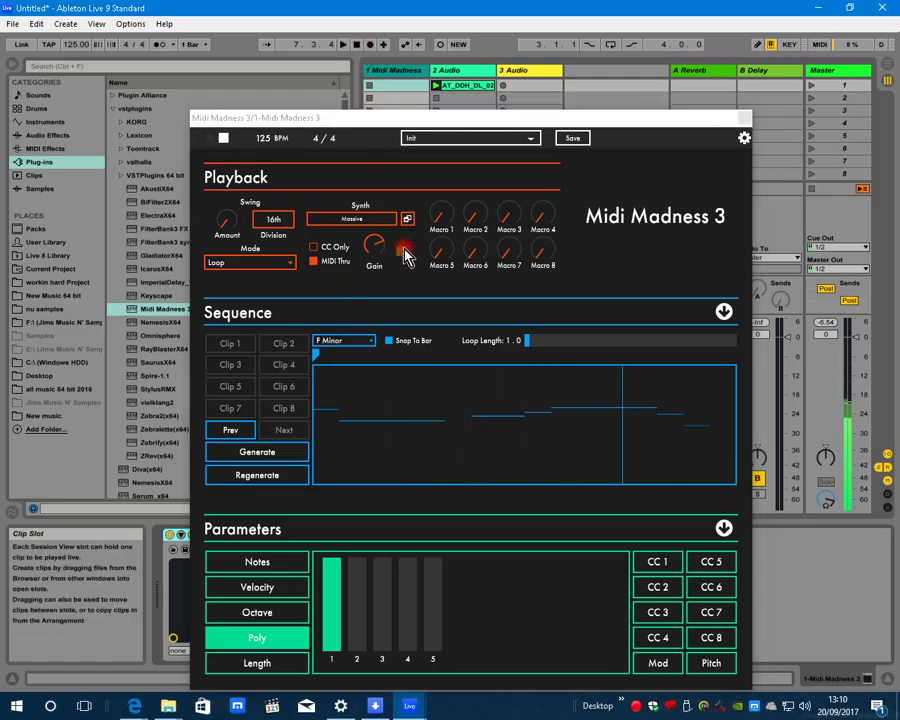